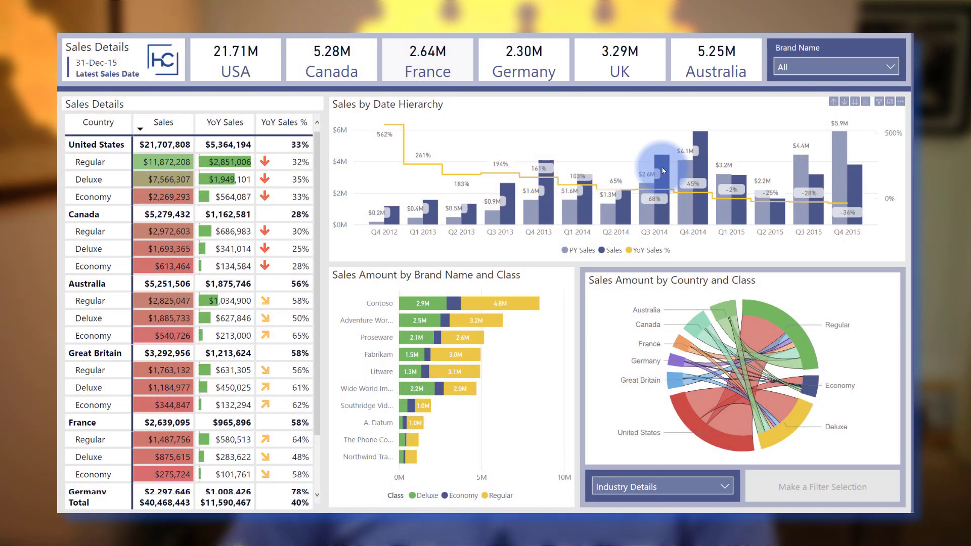
# Drill the Sales by Date Hierarchy chart from Q3 2014 into Jul–Sep 2014 via the tooltip
pyautogui.moveTo(662, 171)
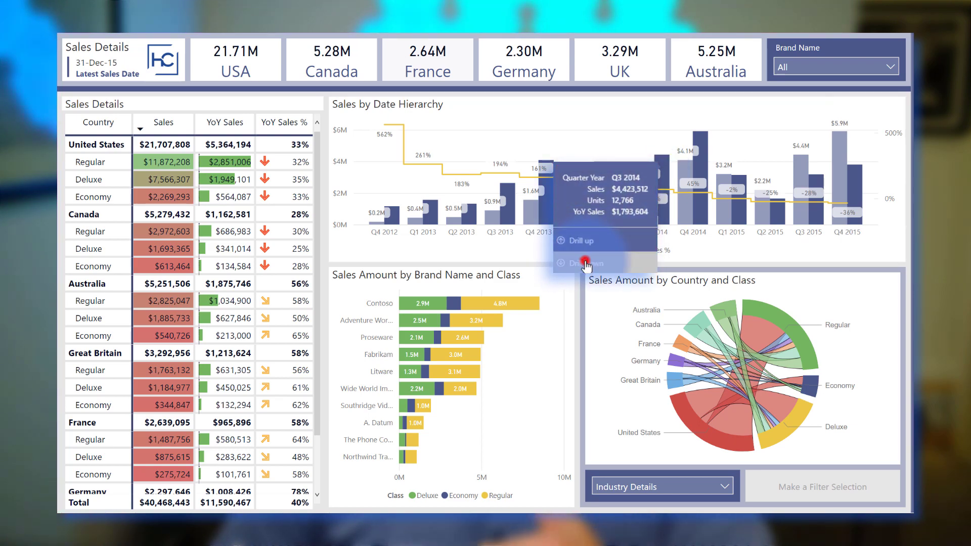
pyautogui.click(583, 263)
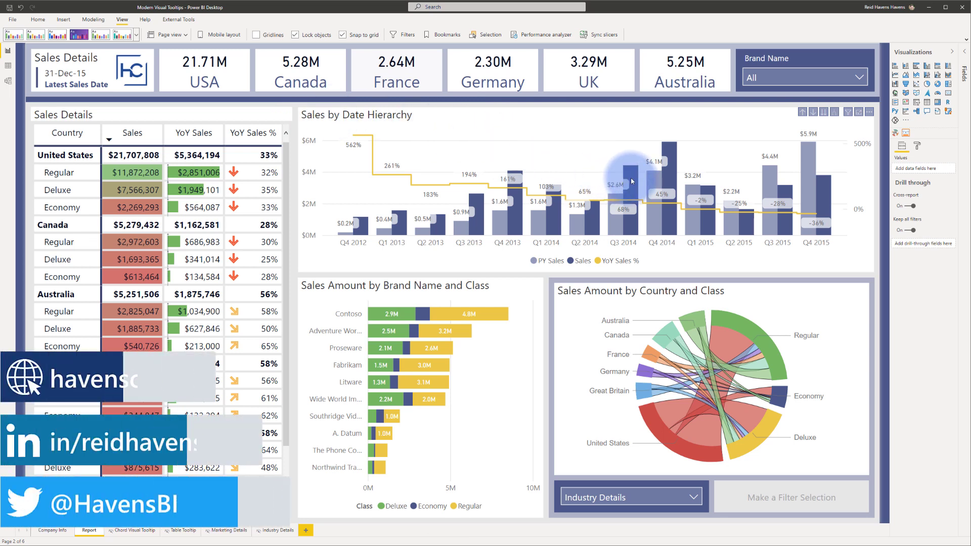
pyautogui.moveTo(630, 180)
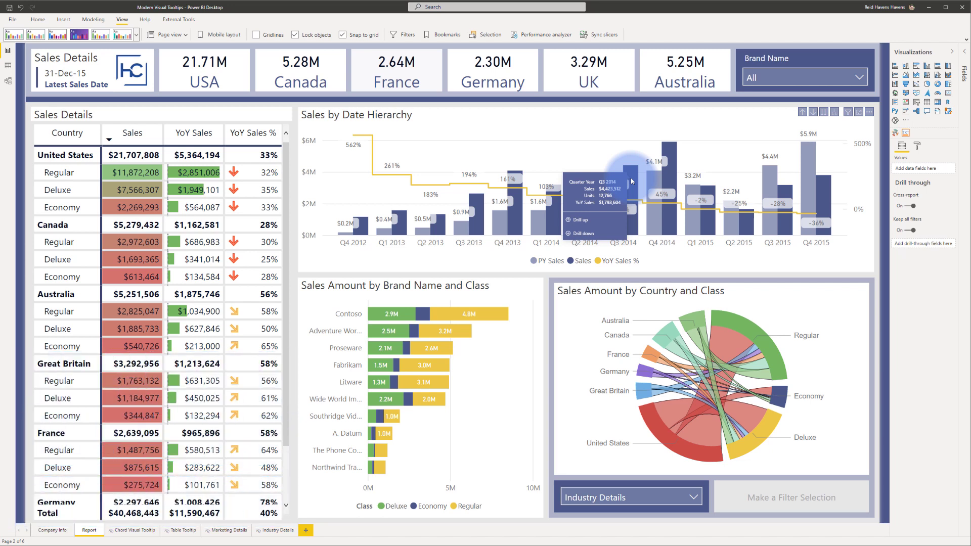
pyautogui.click(583, 233)
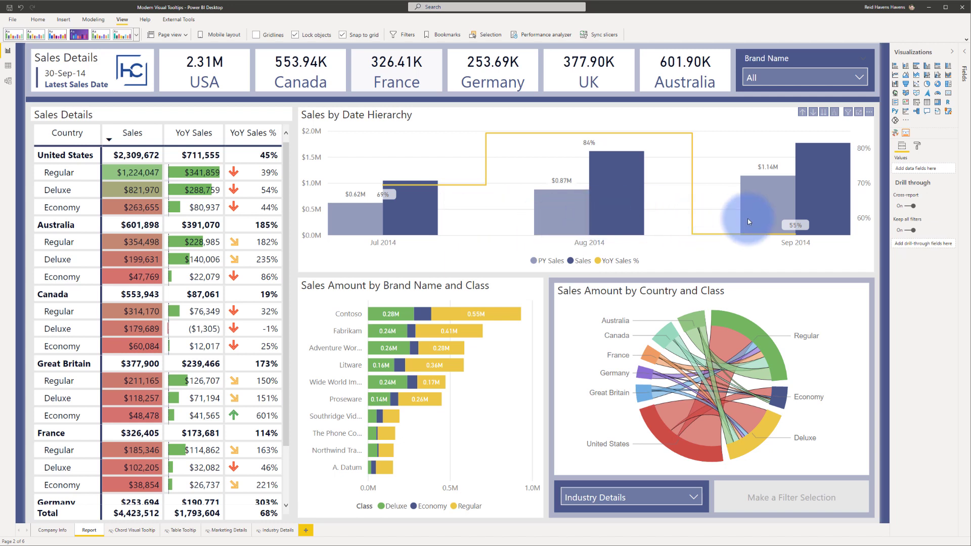
pyautogui.moveTo(832, 178)
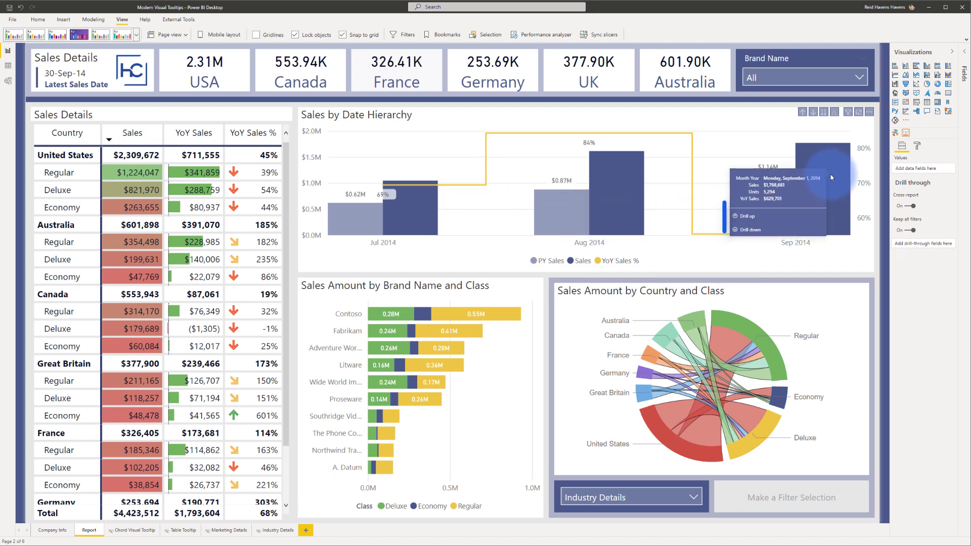
pyautogui.click(746, 215)
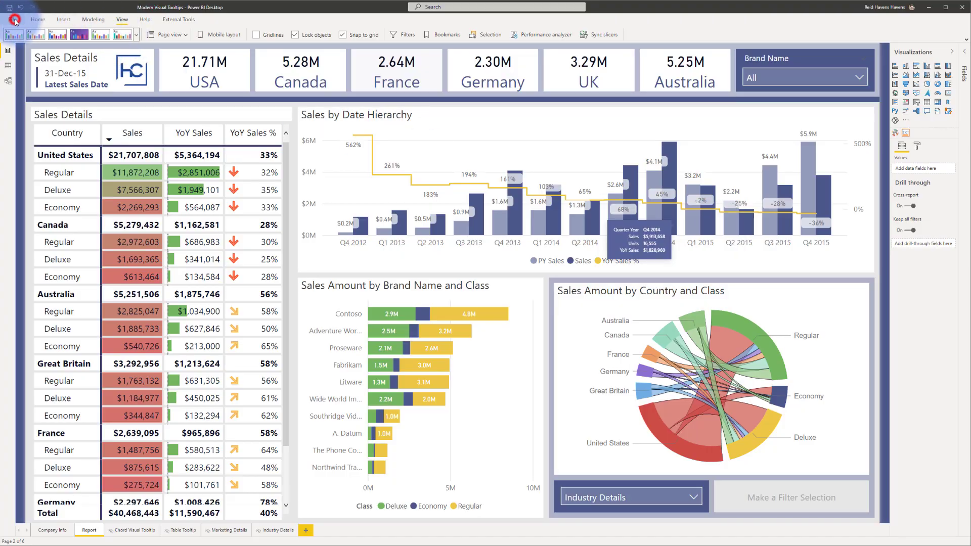
pyautogui.click(15, 19)
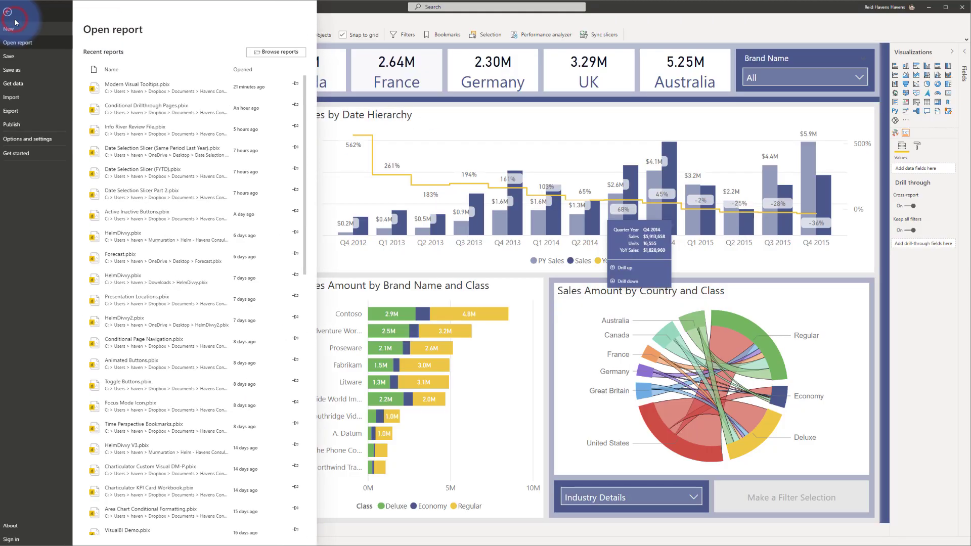
pyautogui.click(30, 140)
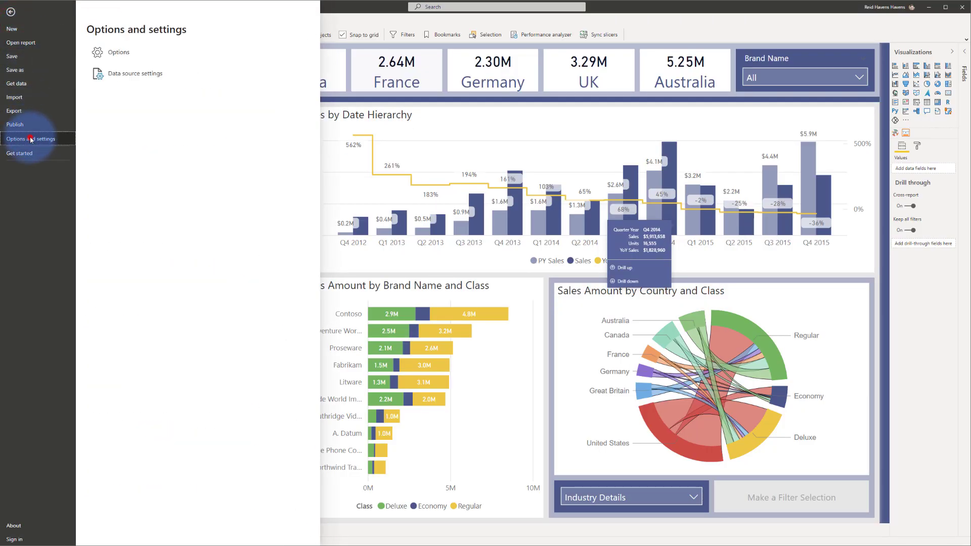
pyautogui.click(112, 54)
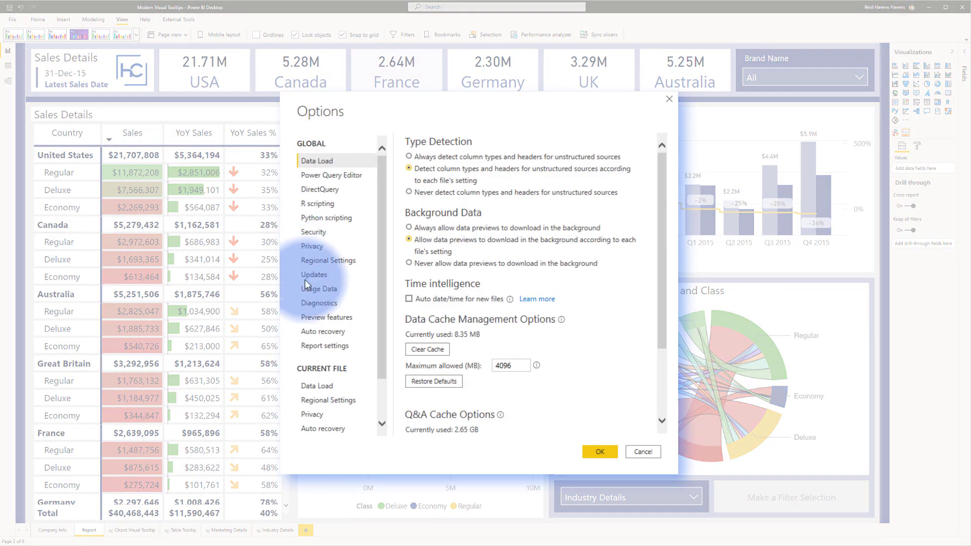
pyautogui.click(322, 319)
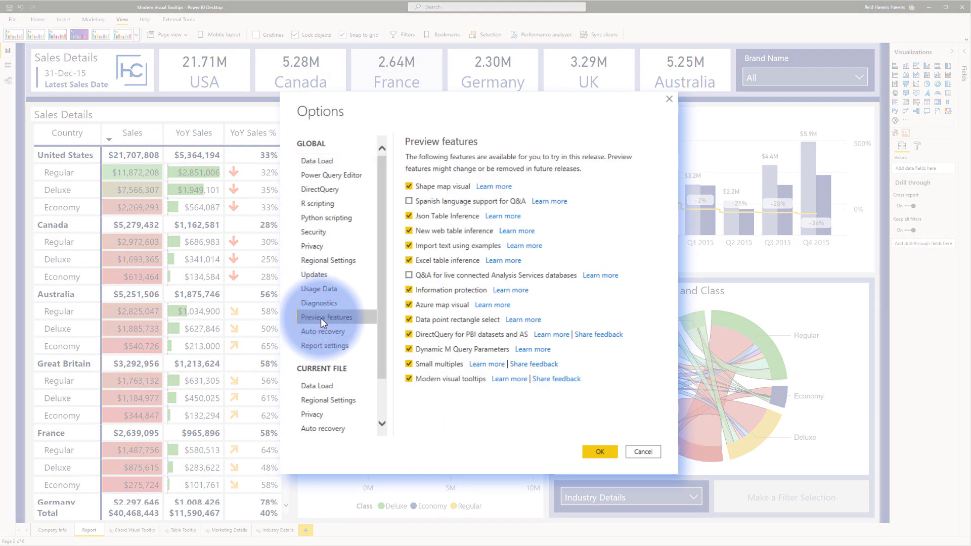
pyautogui.click(408, 379)
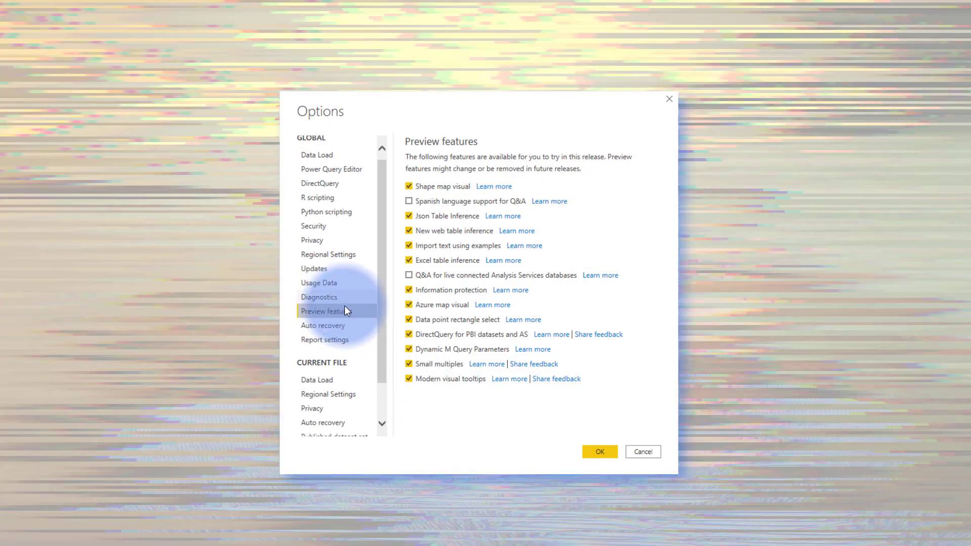
pyautogui.scroll(-2, 345, 308)
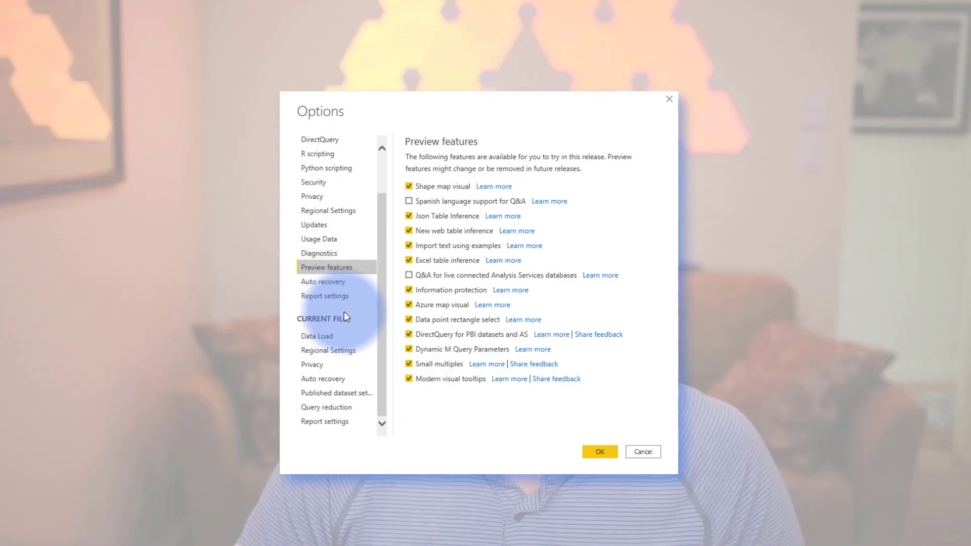
pyautogui.click(349, 420)
pyautogui.click(338, 269)
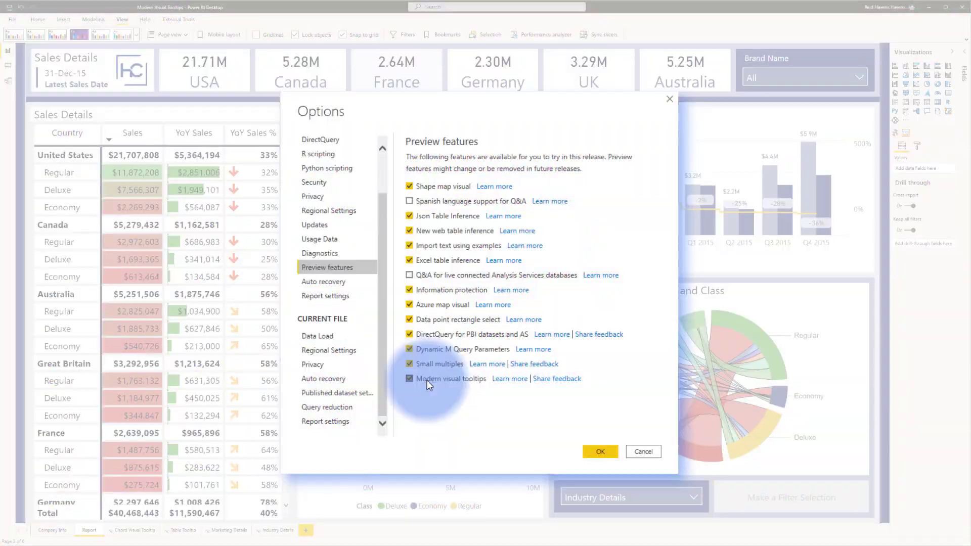
pyautogui.click(338, 421)
pyautogui.scroll(-3, 508, 305)
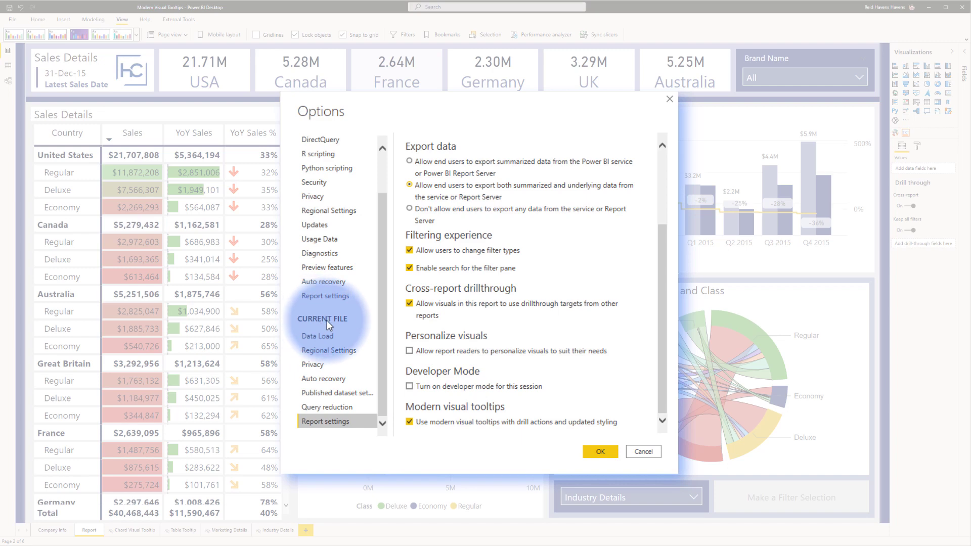
pyautogui.click(649, 454)
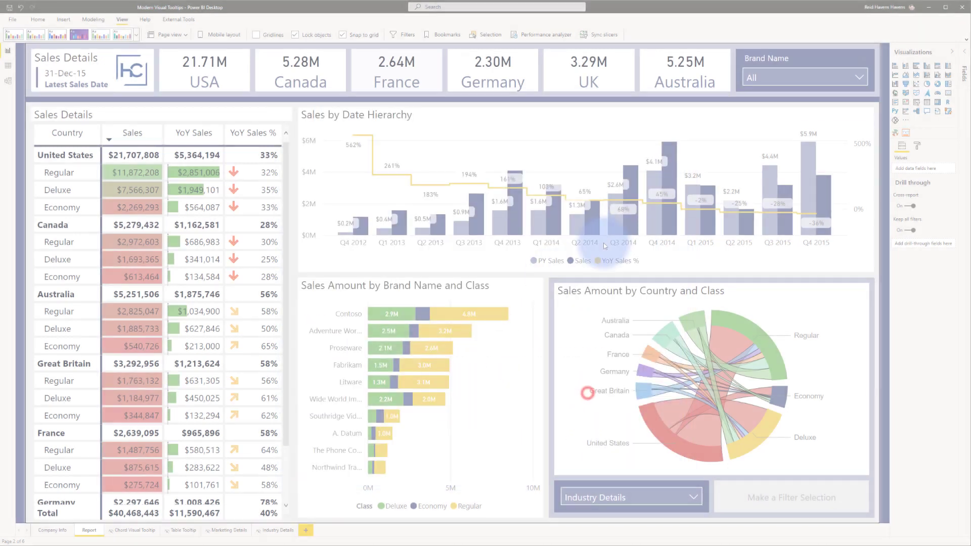
pyautogui.moveTo(616, 230)
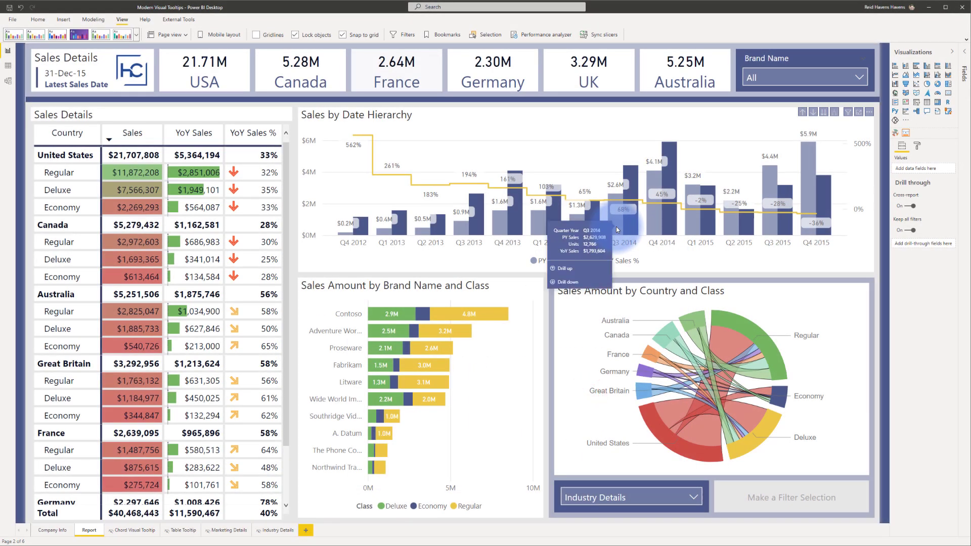
pyautogui.click(726, 115)
pyautogui.click(917, 146)
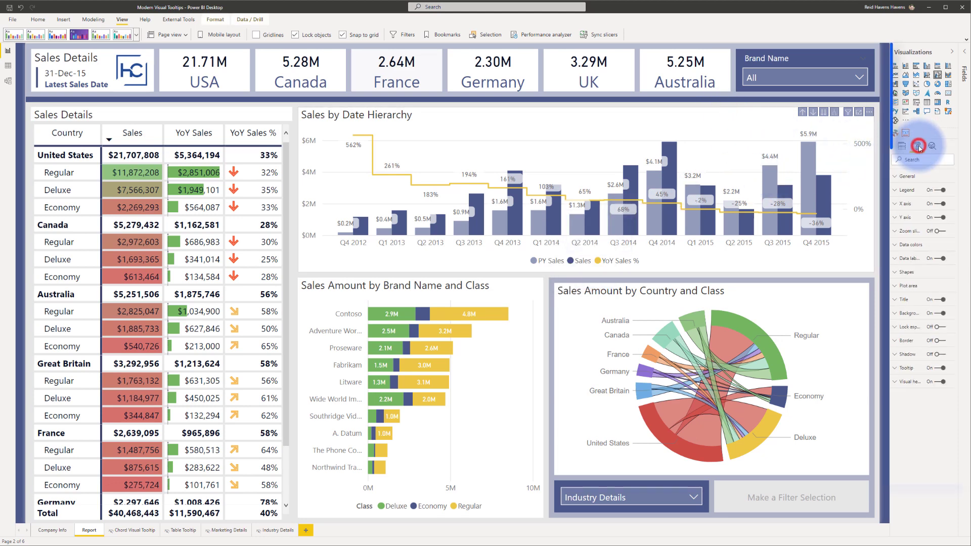
pyautogui.click(897, 406)
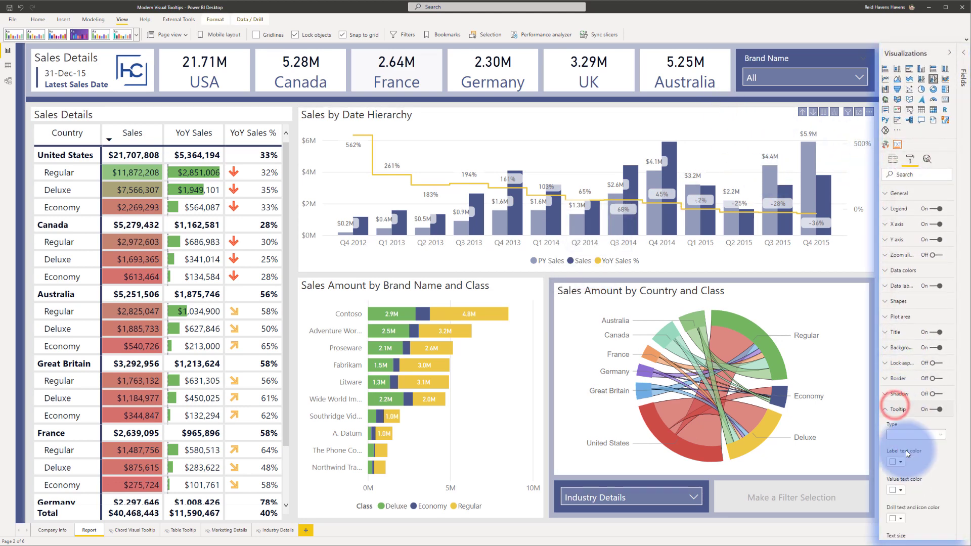
pyautogui.scroll(-1, 911, 461)
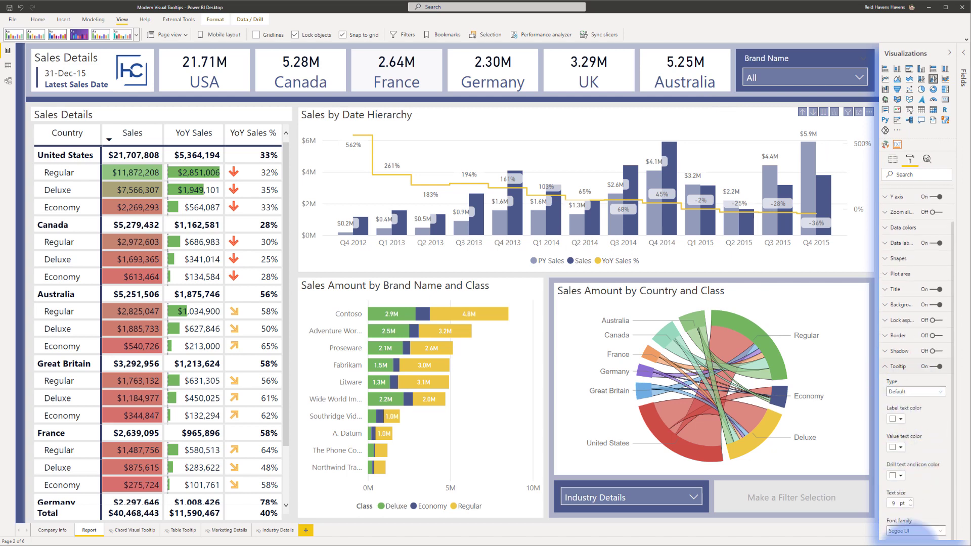
pyautogui.click(137, 35)
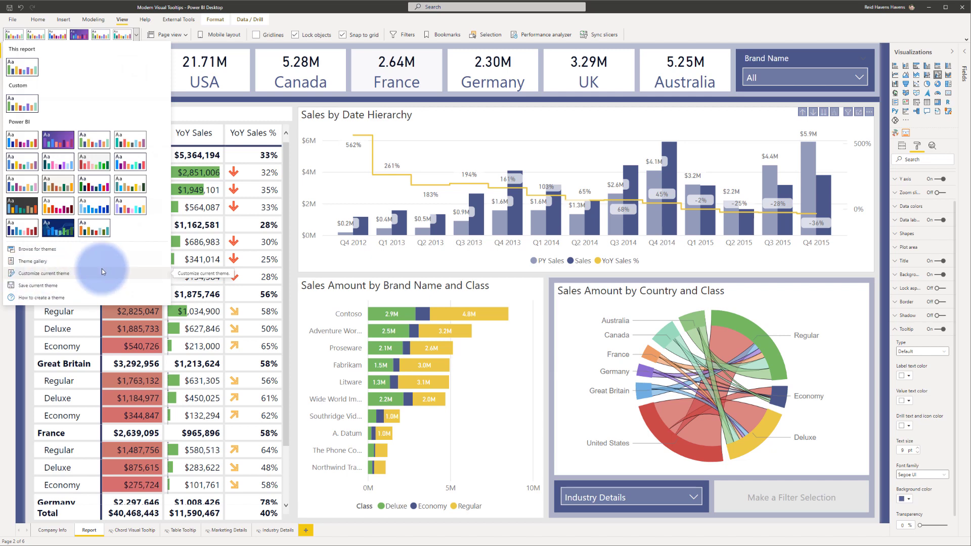
pyautogui.click(296, 119)
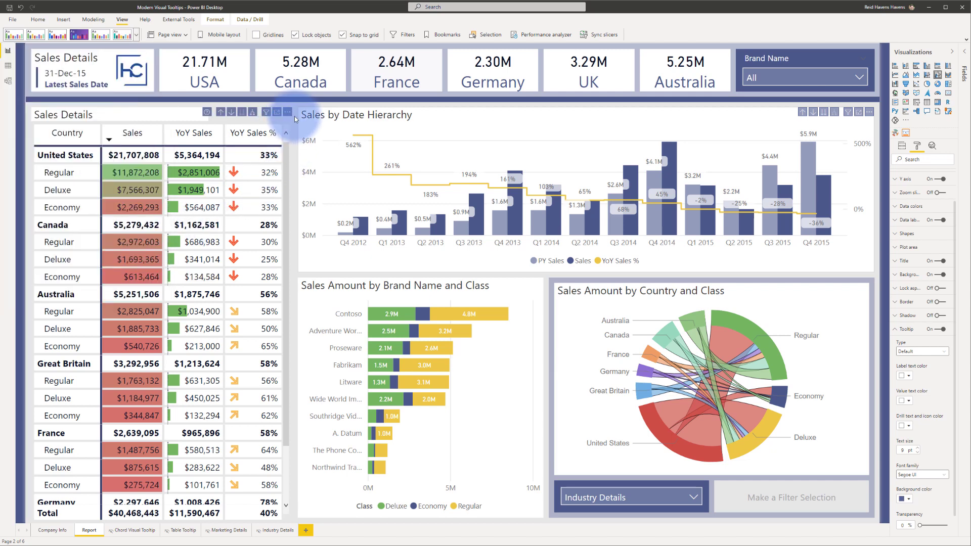
pyautogui.click(160, 117)
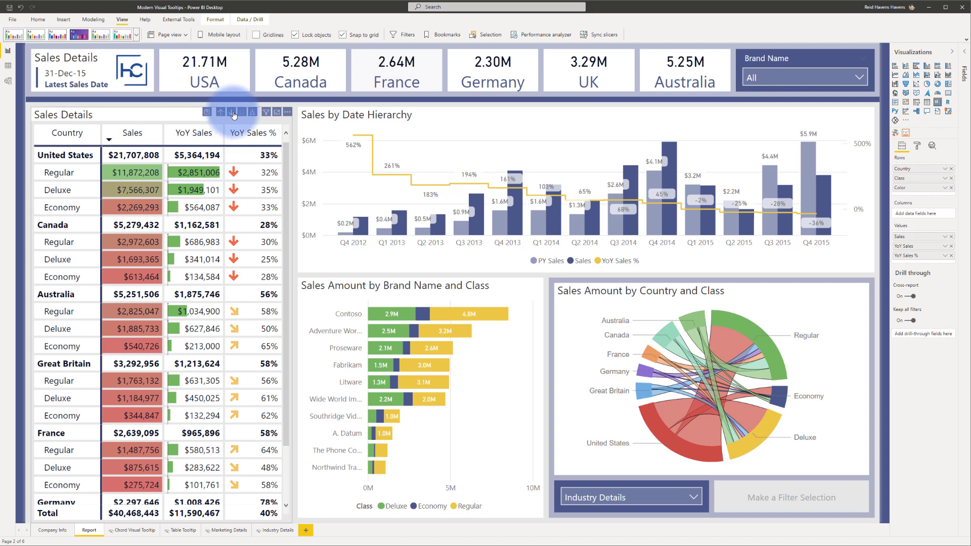
pyautogui.moveTo(123, 178)
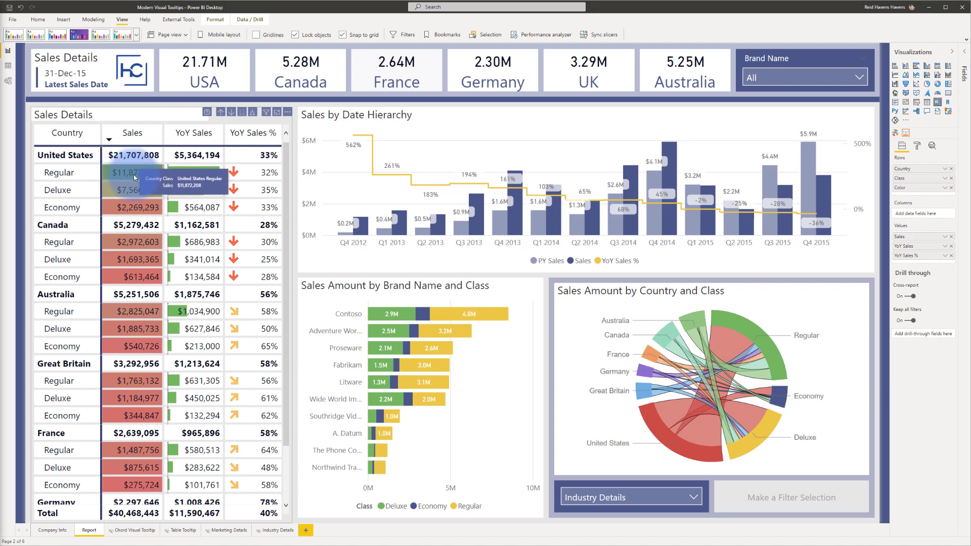
# Read the Create modern visual tooltips docs page in the browser down to its footer
pyautogui.hotkey('alt', 'Tab')
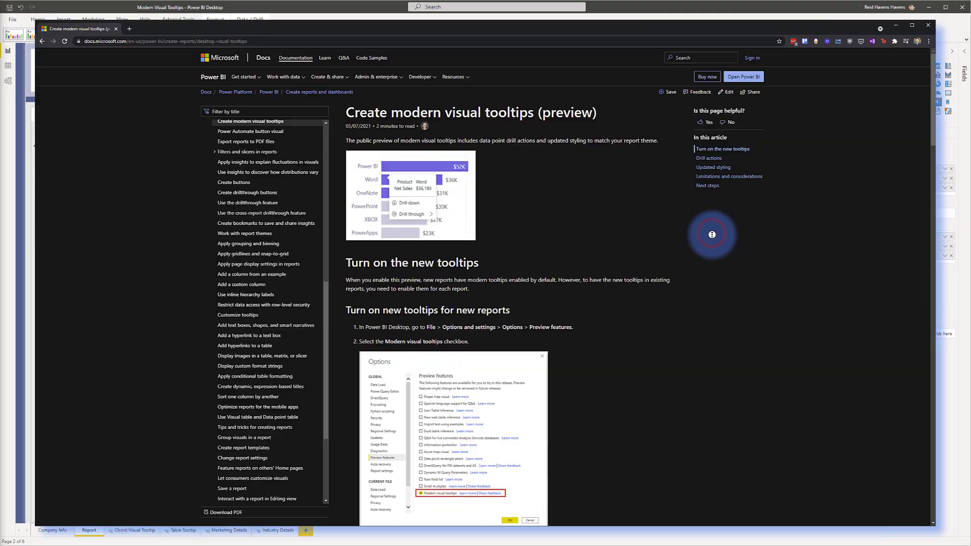
pyautogui.scroll(-15, 716, 253)
pyautogui.scroll(-15, 721, 272)
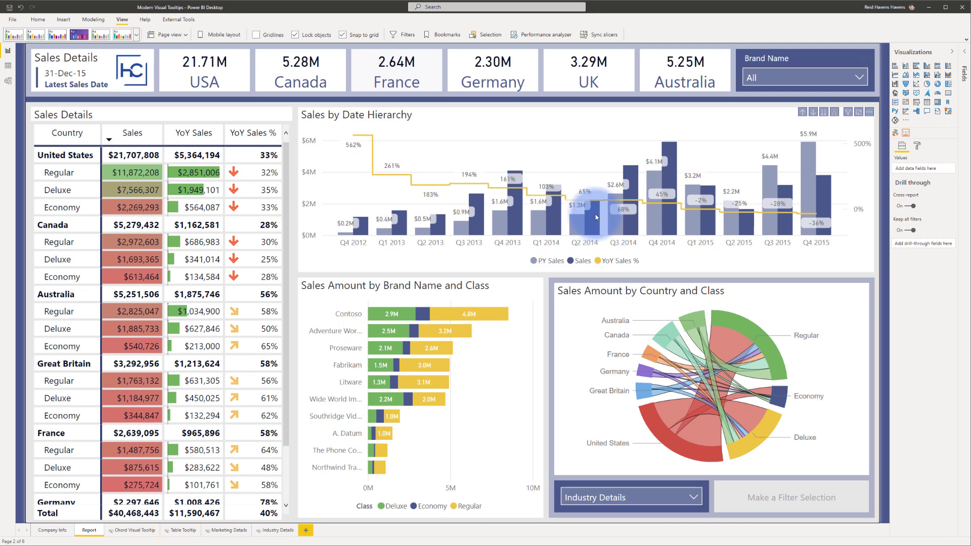
# Select the Sales by Date Hierarchy chart and expand its Visual header format settings
pyautogui.moveTo(596, 217)
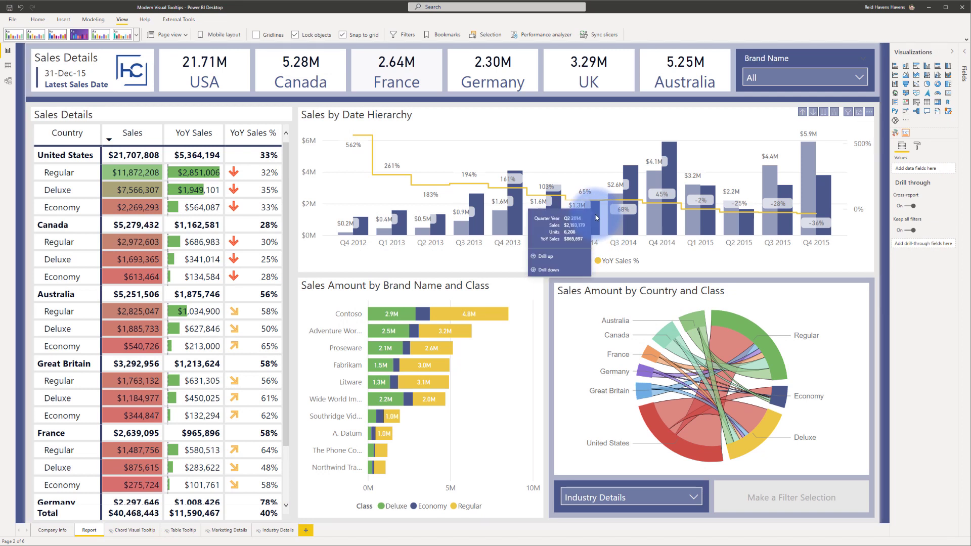
pyautogui.click(579, 111)
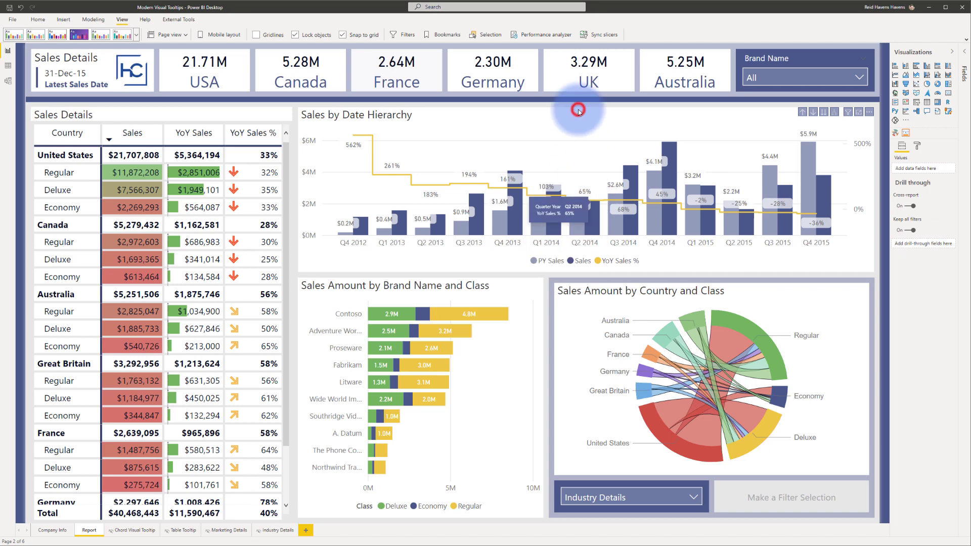
pyautogui.click(914, 150)
pyautogui.click(902, 380)
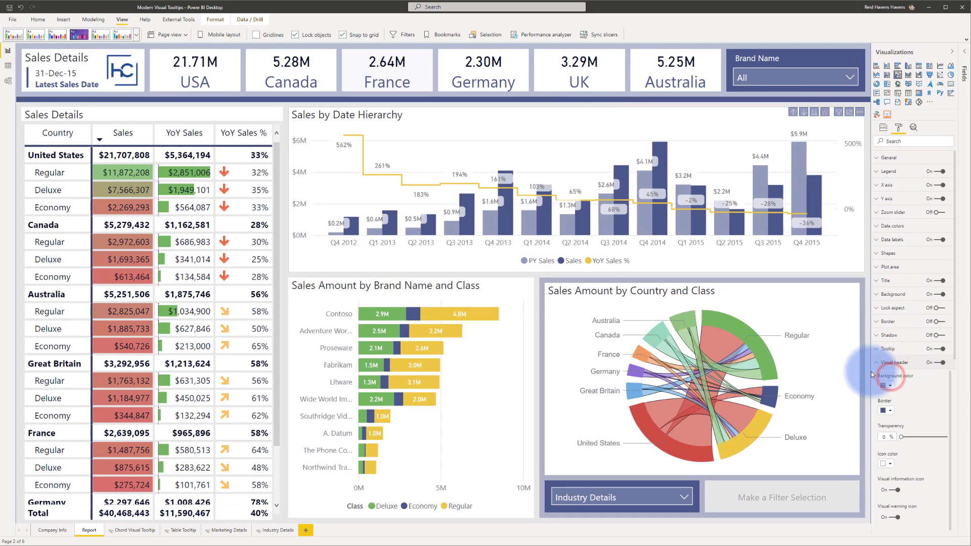
pyautogui.scroll(-5, 905, 349)
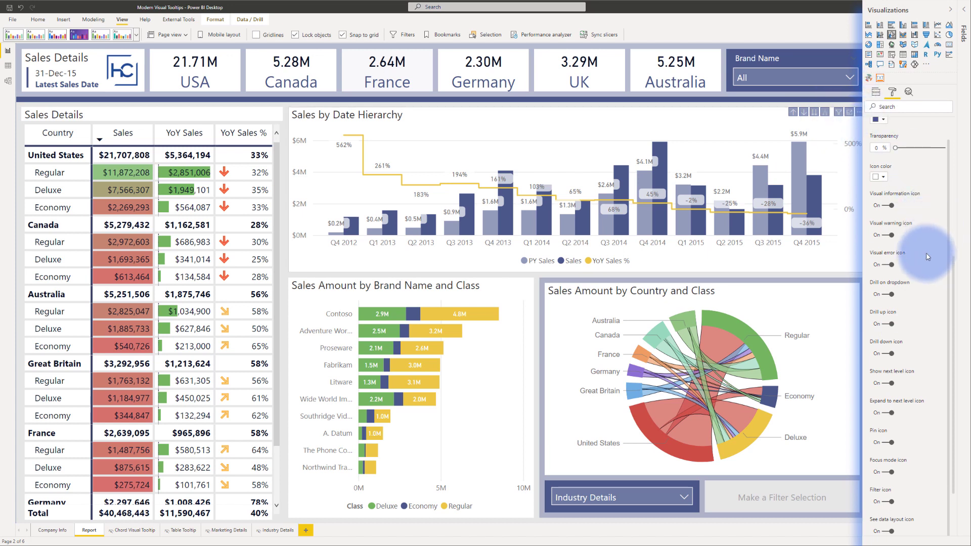
# Switch off the Drill on dropdown, Drill up, Drill down, Show next level and Expand to next level header icons
pyautogui.click(893, 294)
pyautogui.click(890, 324)
pyautogui.click(889, 353)
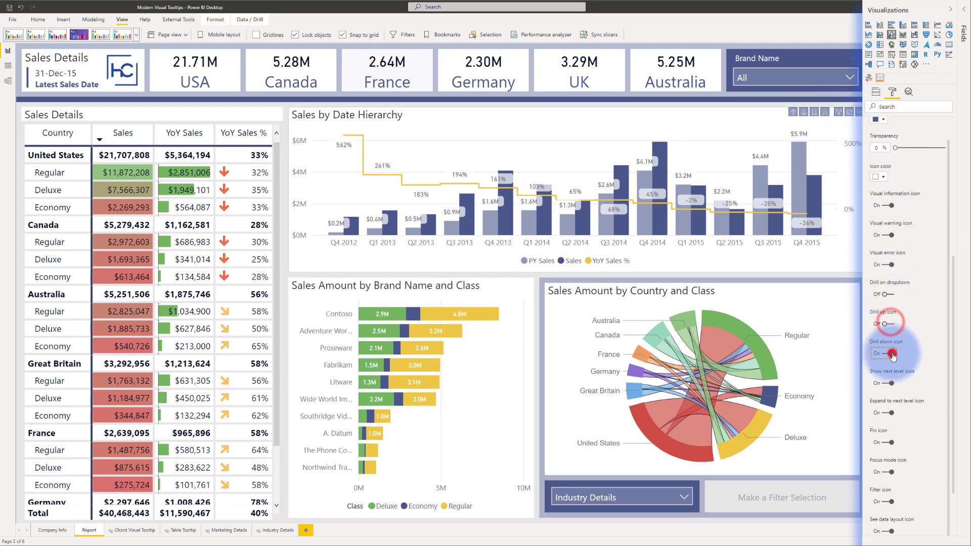
pyautogui.click(892, 383)
pyautogui.click(891, 414)
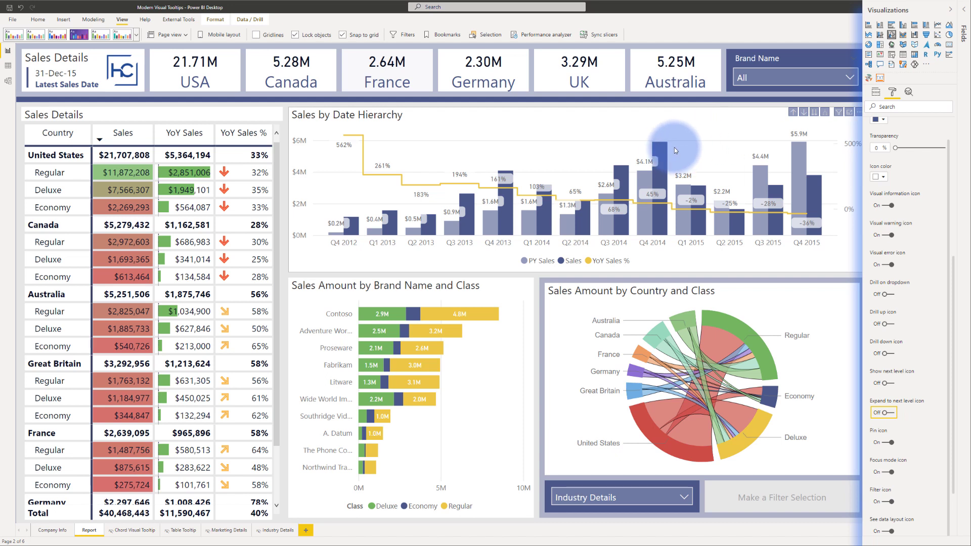
pyautogui.moveTo(661, 150)
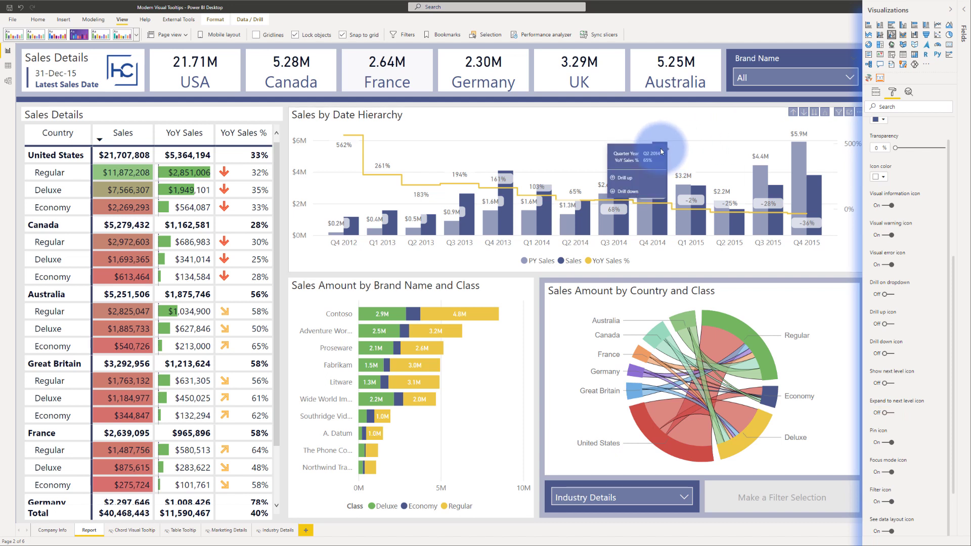